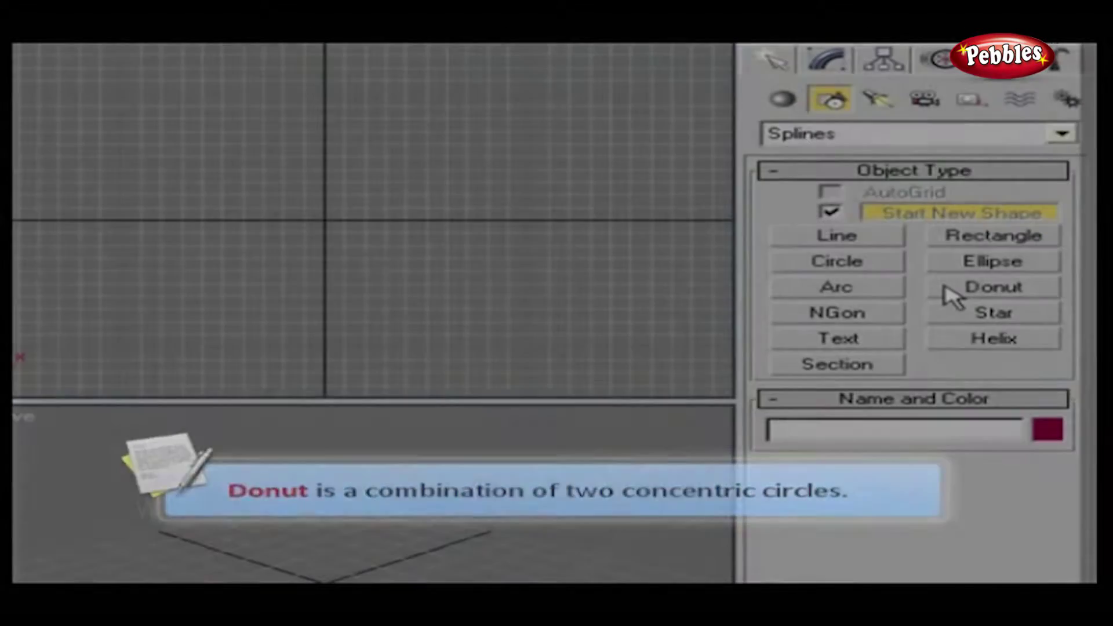
Step: Draw Donut01 at the Top view origin with radius 1 about 63.6 and radius 2 about 41.0
left_click(948, 291)
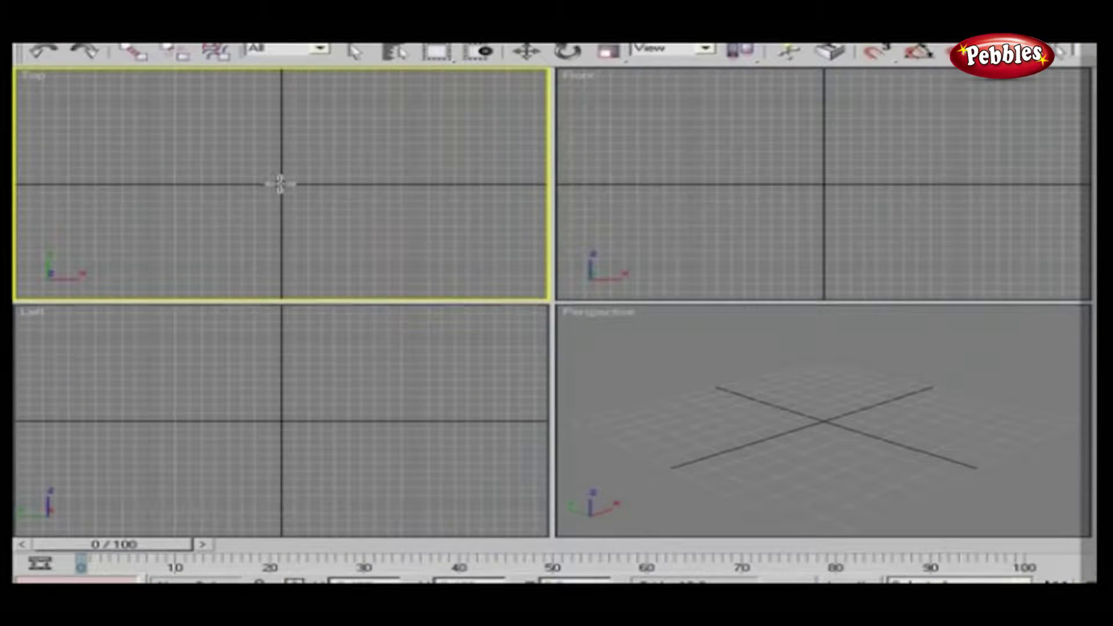
left_click_drag(280, 185, 220, 141)
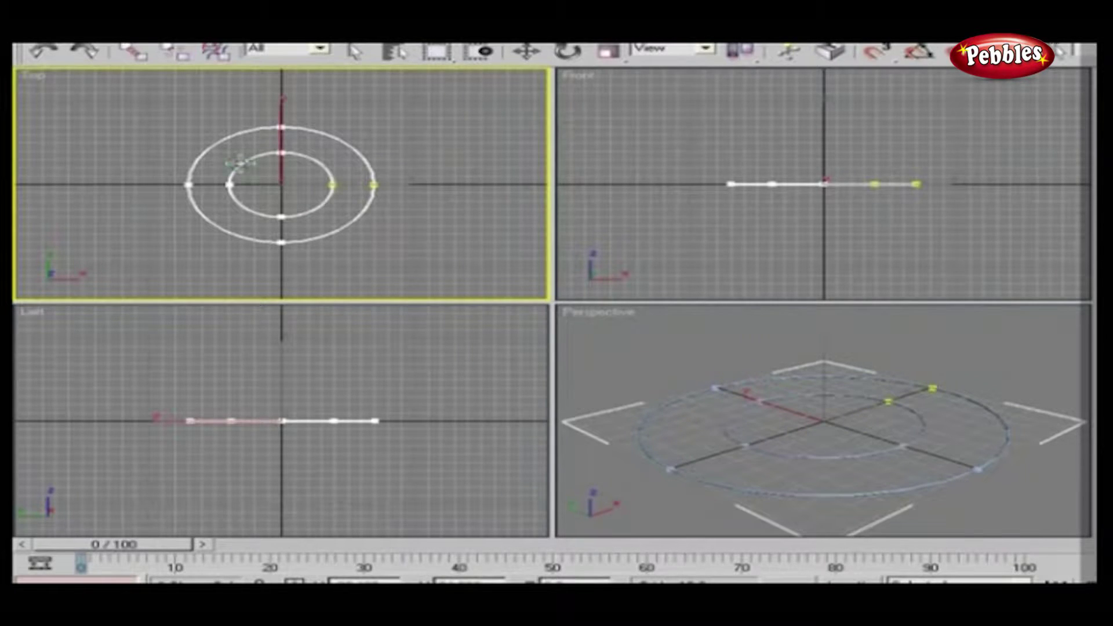
left_click(239, 164)
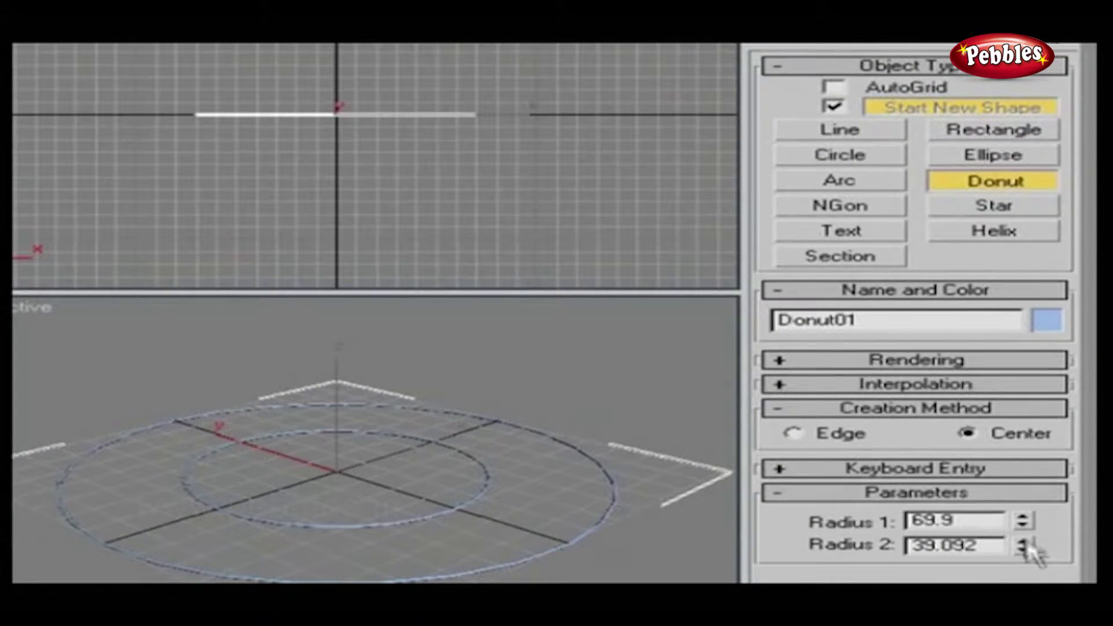
left_click_drag(1024, 548, 1023, 525)
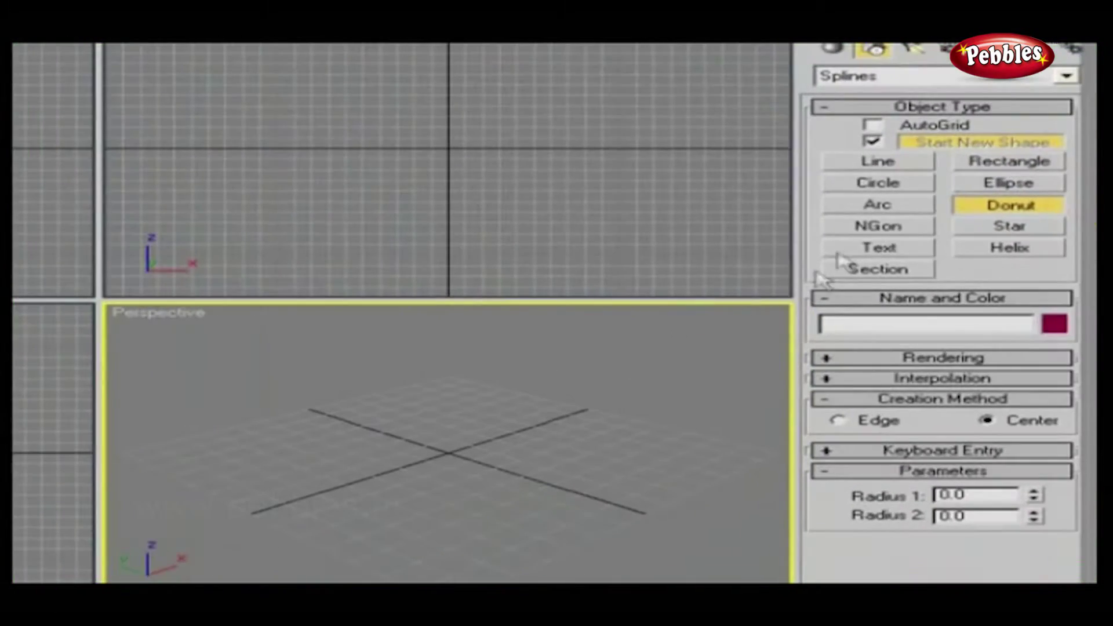
Step: Draw an NGon in the Top view and raise its sides to 13
left_click(870, 226)
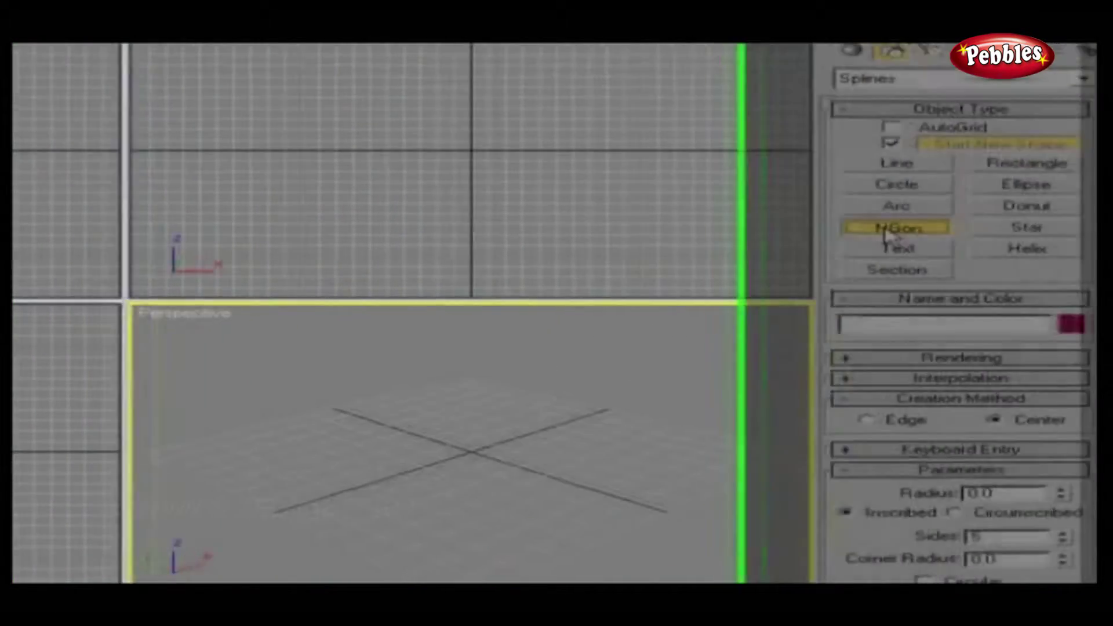
left_click_drag(249, 130, 326, 176)
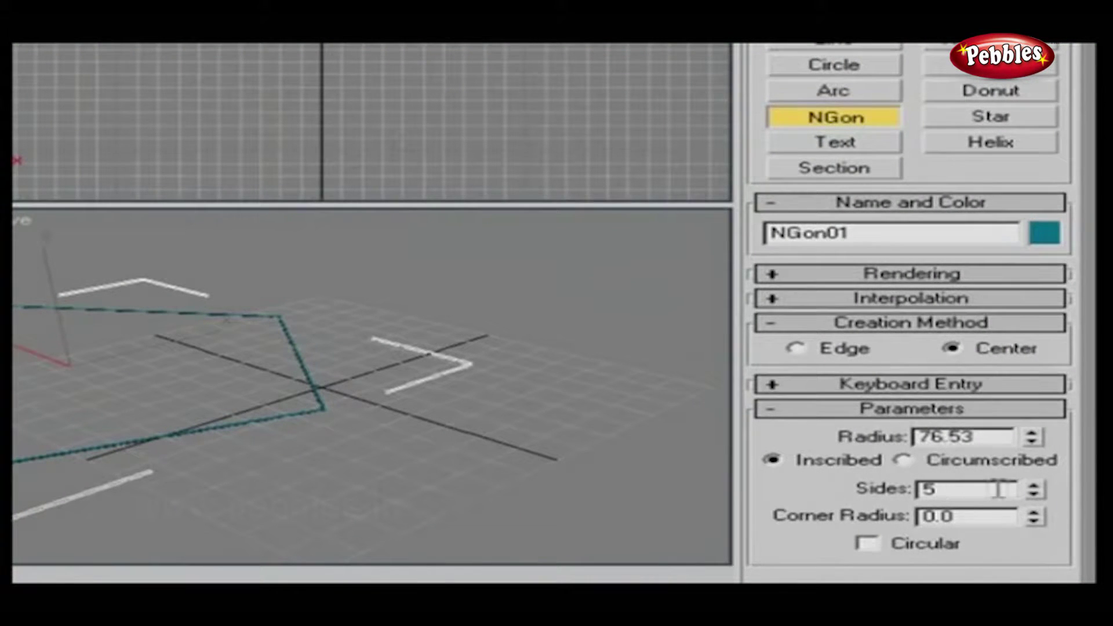
left_click(1033, 486)
left_click(1033, 486)
left_click(1034, 486)
left_click(1034, 485)
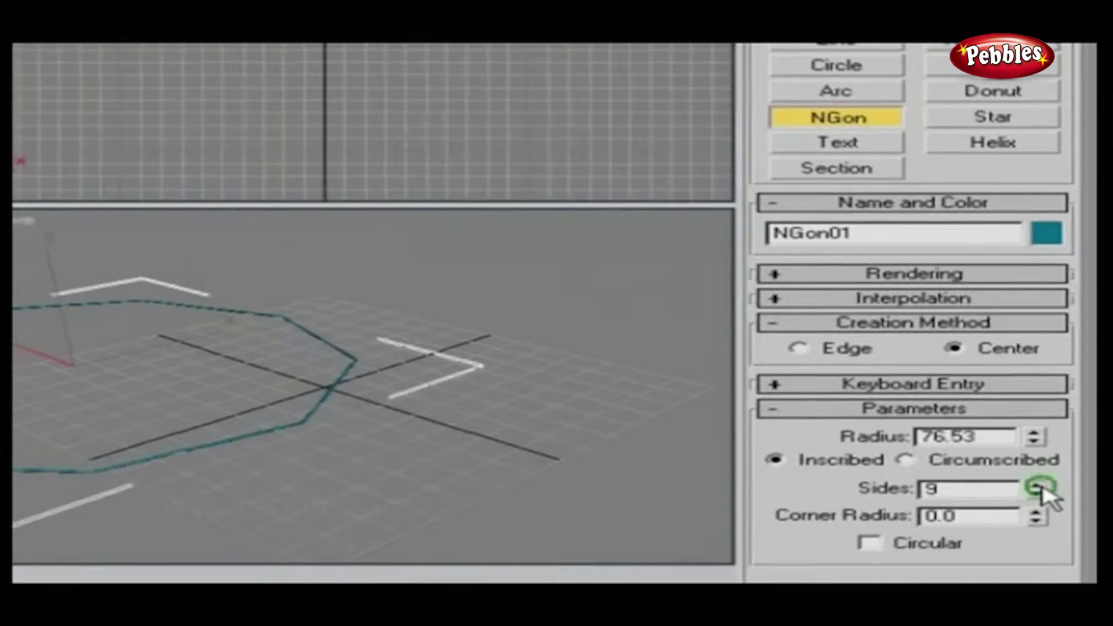
left_click(1034, 485)
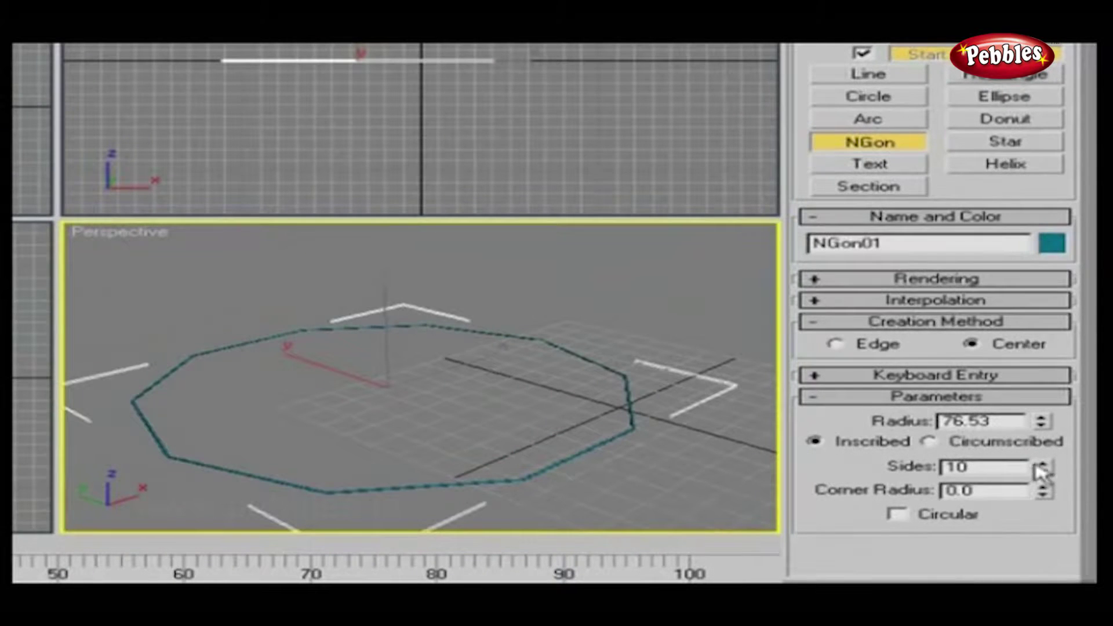
left_click(1039, 472)
left_click(1042, 464)
left_click(1042, 473)
left_click(1042, 473)
left_click(1042, 472)
left_click(1041, 472)
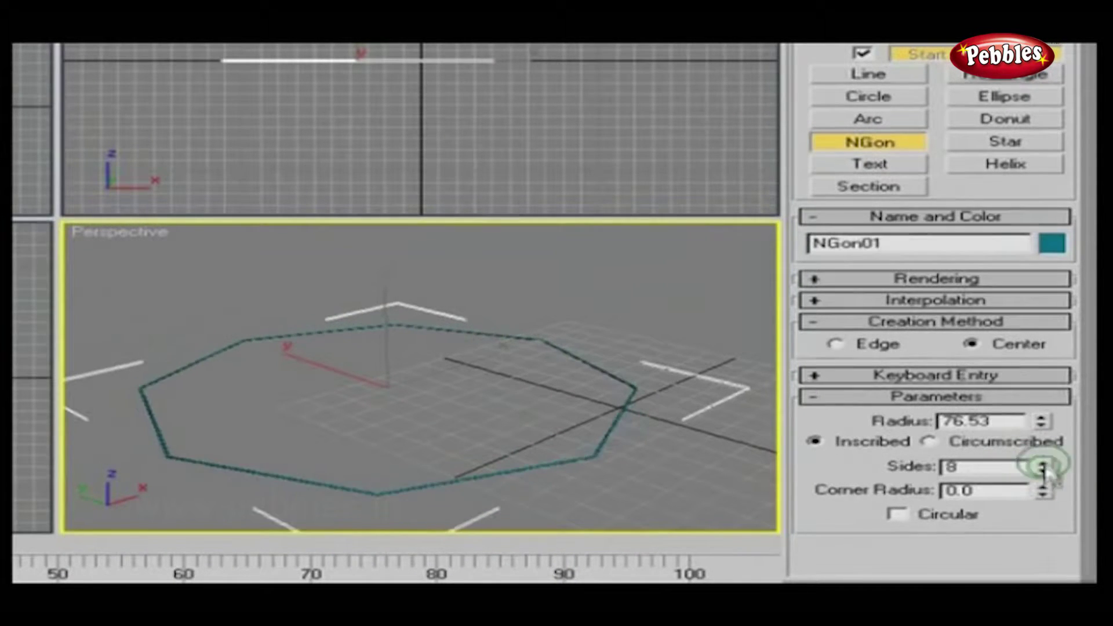
left_click(1042, 463)
left_click(1042, 464)
left_click(1042, 464)
left_click(1042, 464)
left_click(1042, 464)
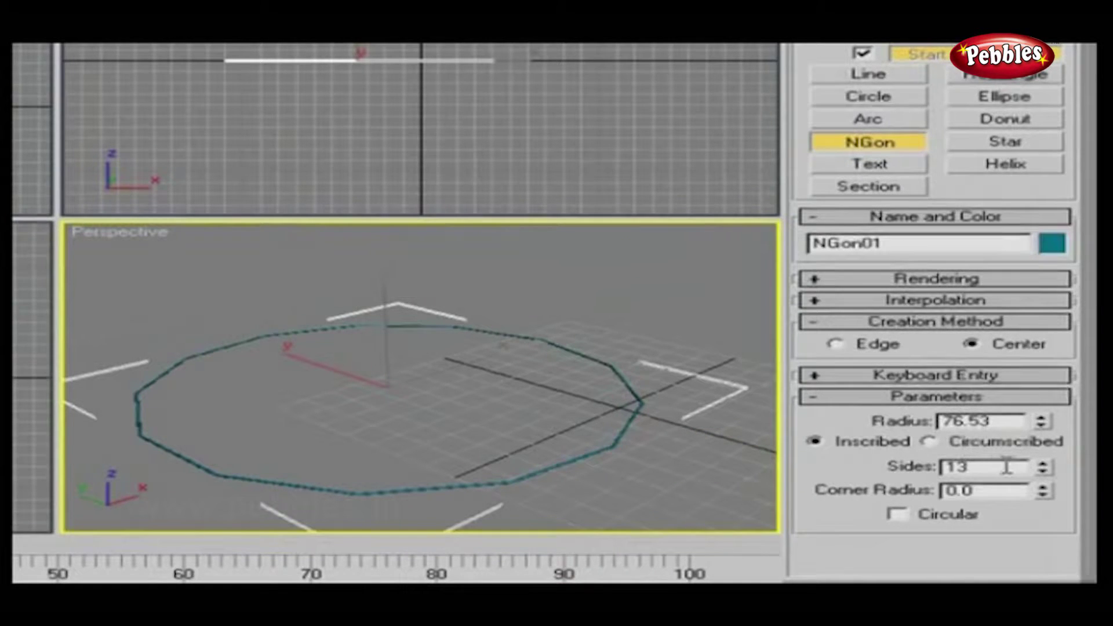
Step: Set the NGon radius to 48.214, make it circumscribed, and tick Circular
left_click_drag(1041, 422, 1047, 496)
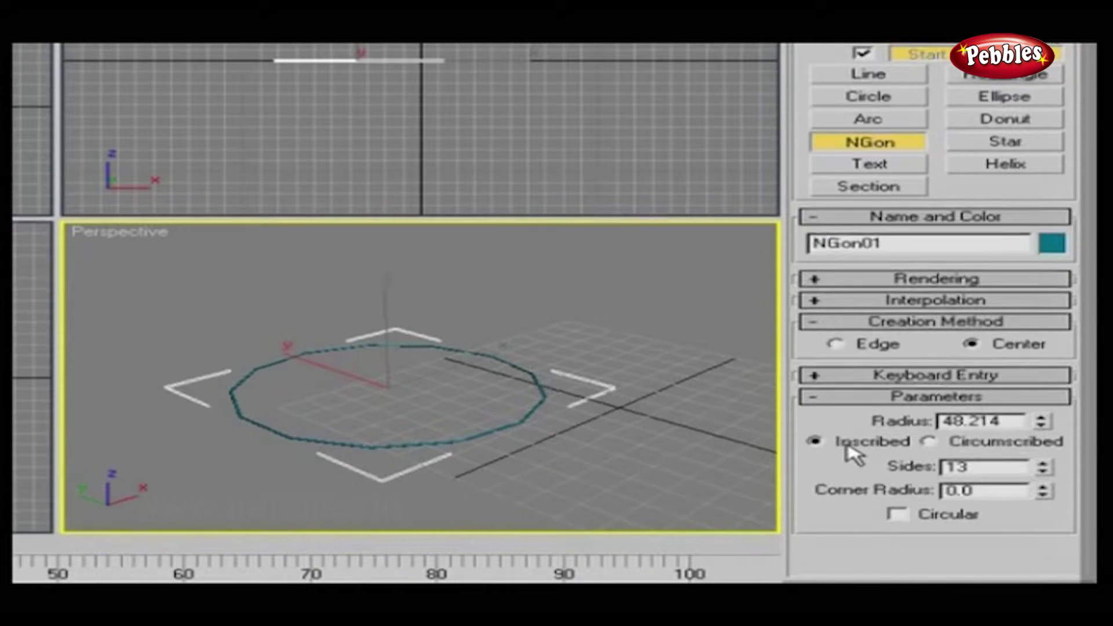
left_click(929, 442)
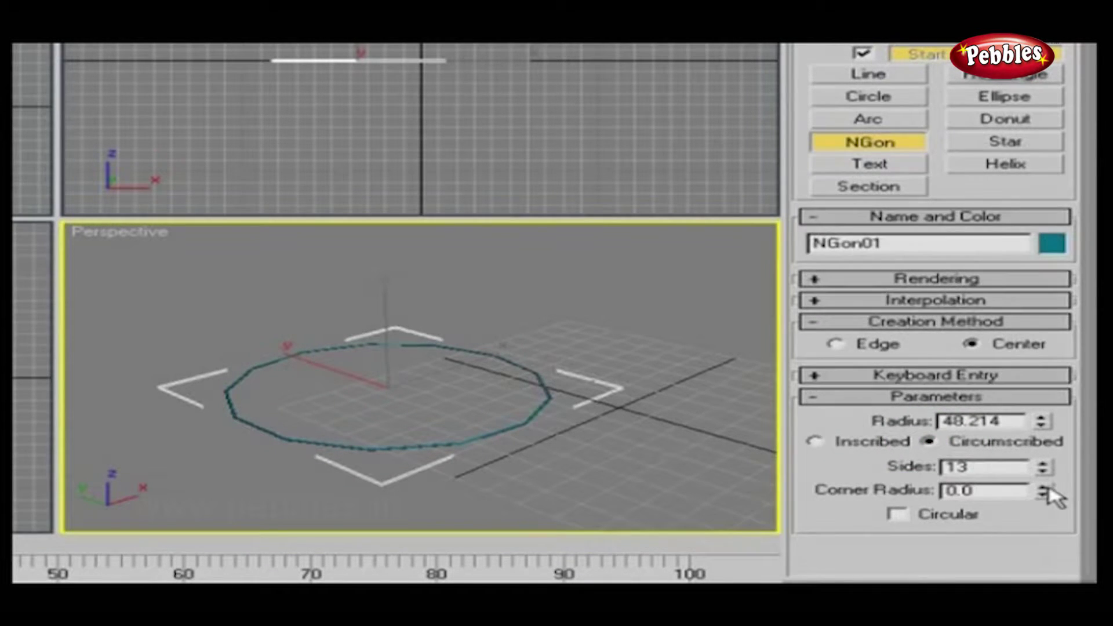
left_click_drag(1047, 475, 1043, 471)
left_click(897, 514)
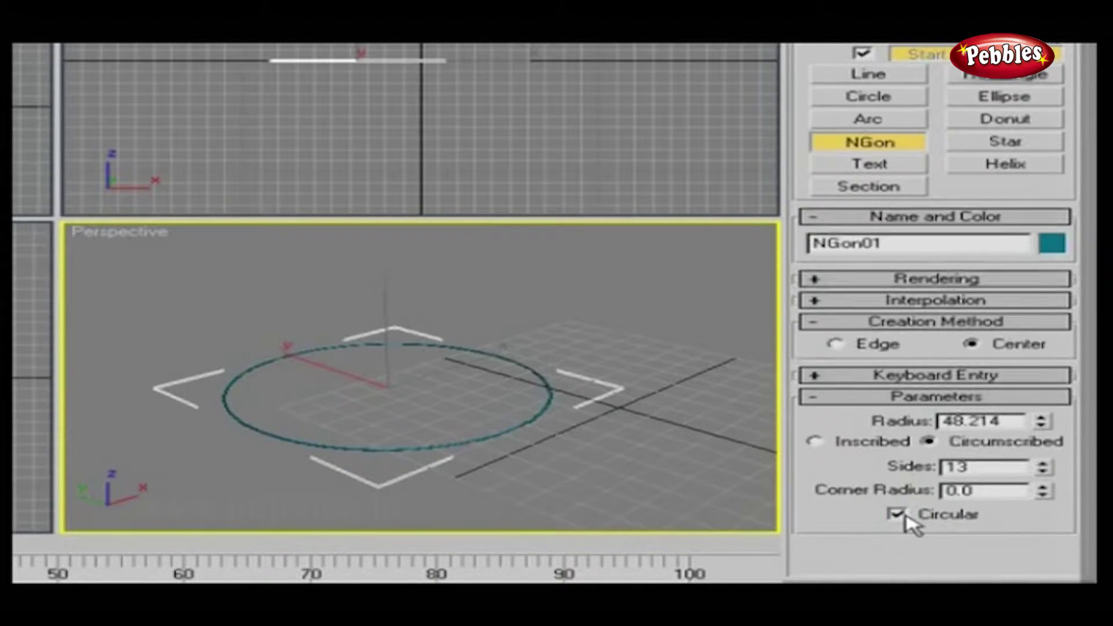
left_click(898, 515)
left_click(899, 515)
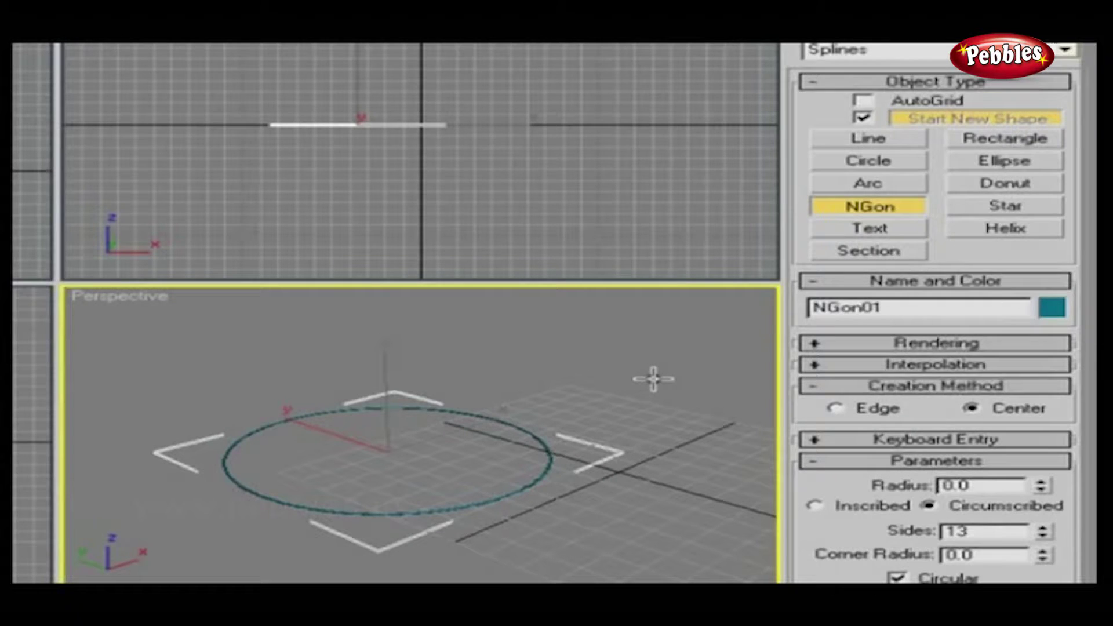
Step: Undo the circular polygon and recentre the Perspective view
key("ctrl+z")
key("z")
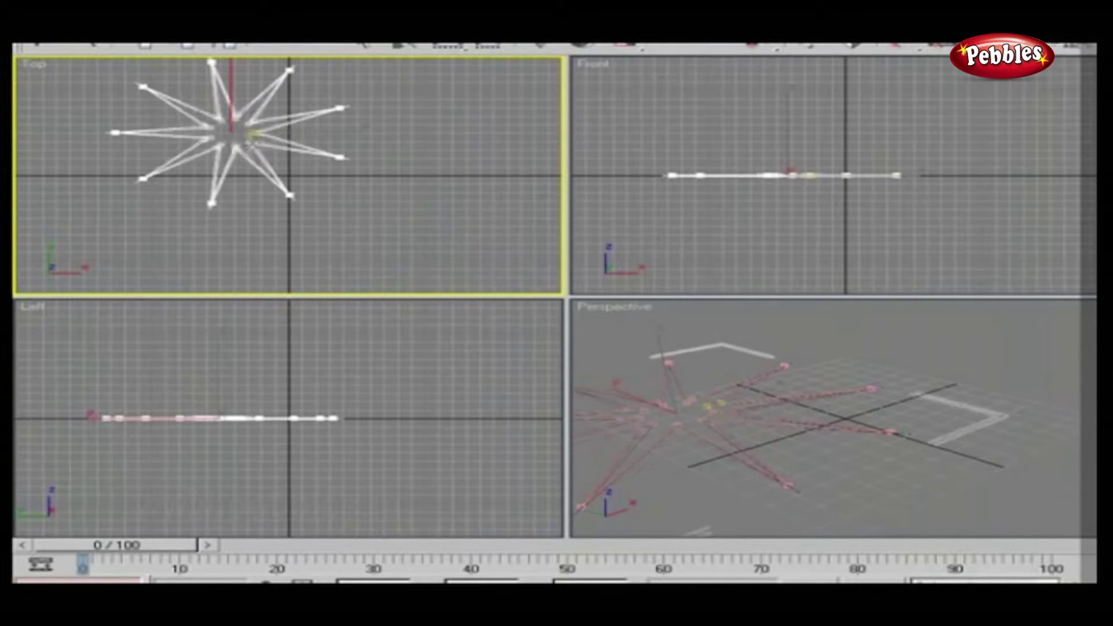
Step: Finish Star01 with an inner radius of 27.599
left_click(280, 157)
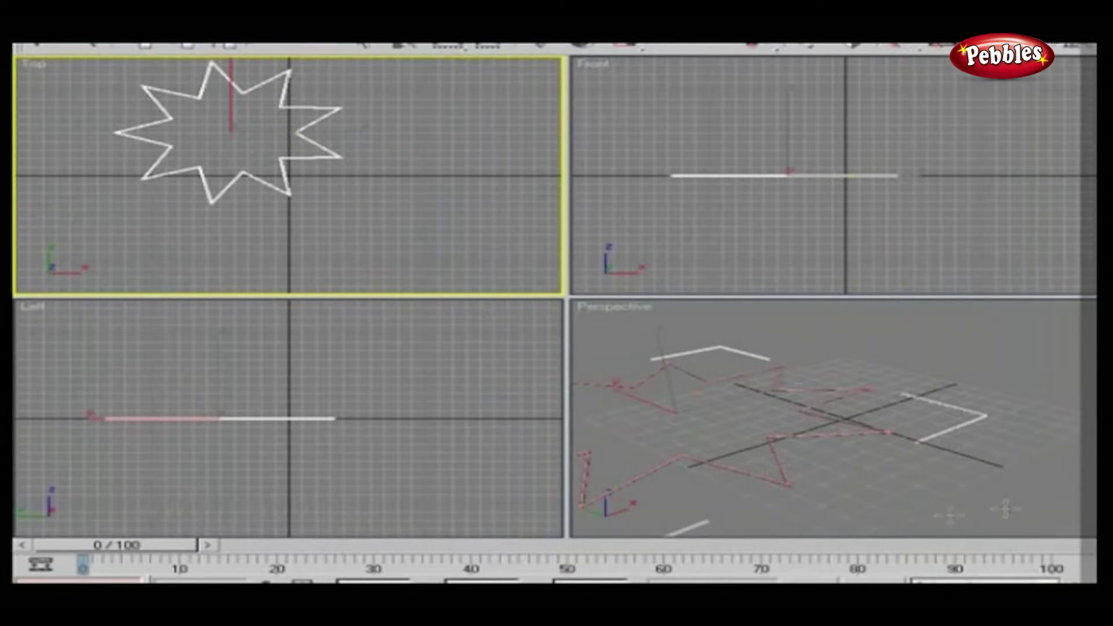
left_click(880, 484)
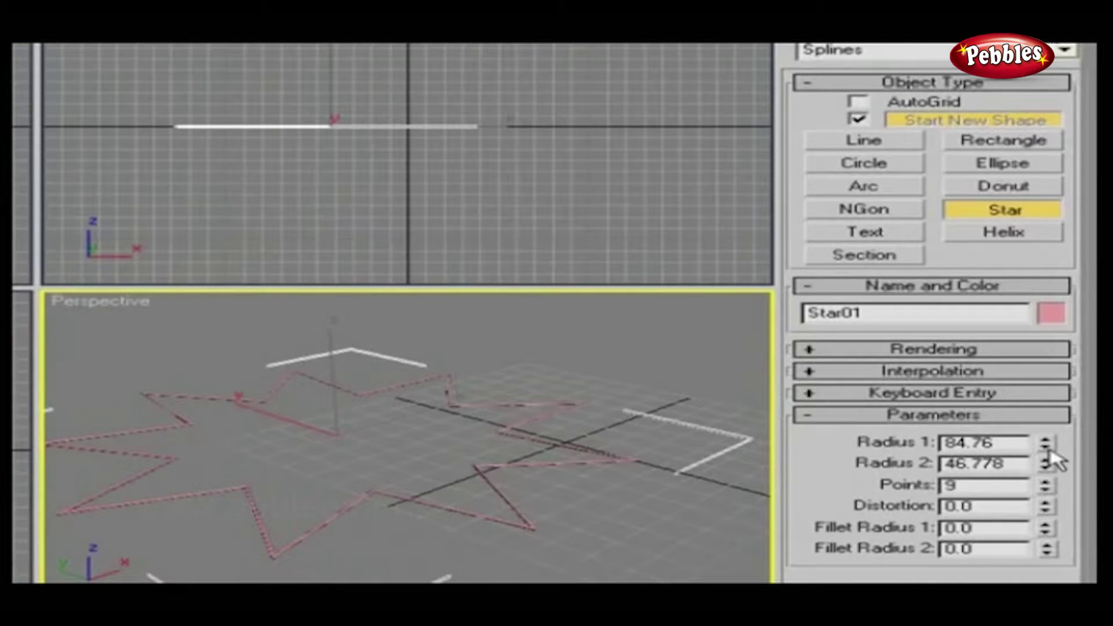
left_click_drag(1044, 445, 1052, 490)
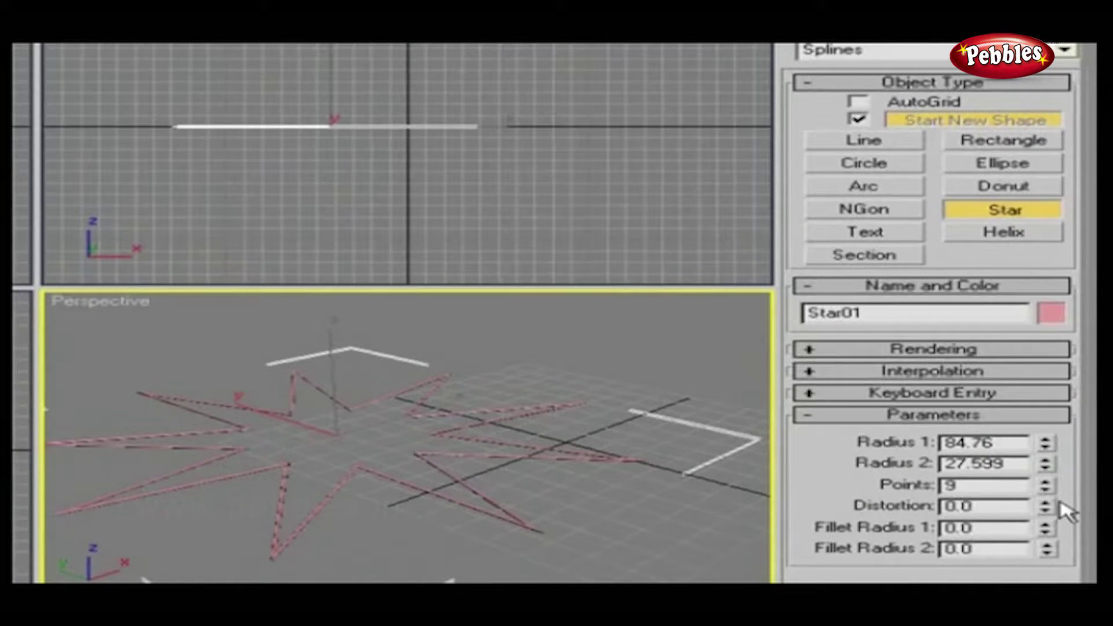
Step: Give the star 8 points, distortion 47.88 and fillet radius 1 of 14.41
left_click(1046, 481)
left_click(1047, 482)
left_click_drag(1047, 484, 248, 241)
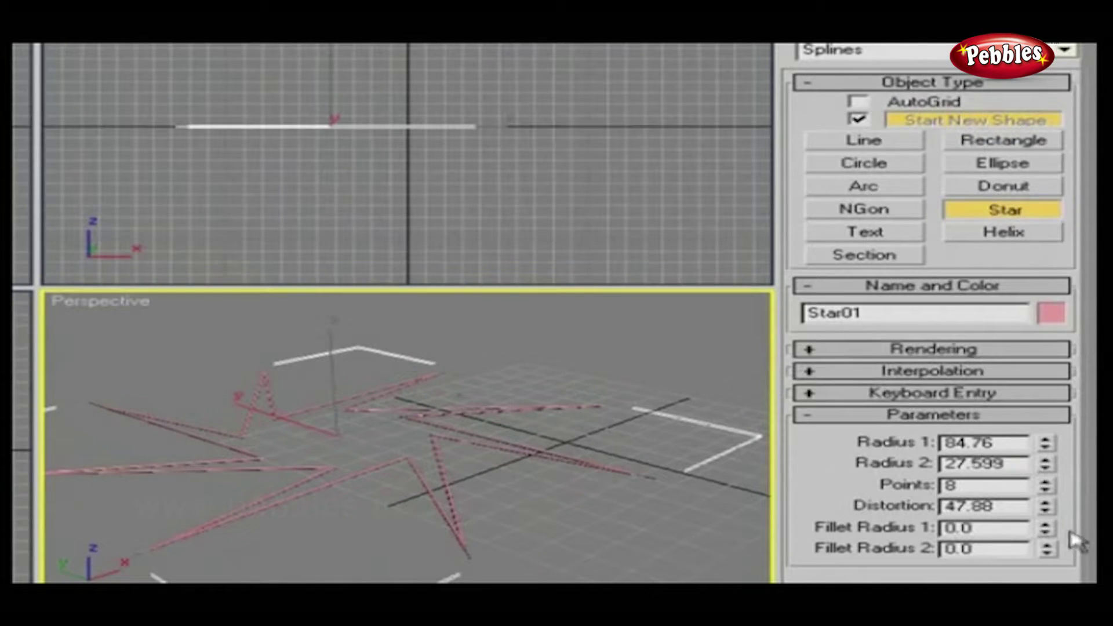
left_click(1046, 525)
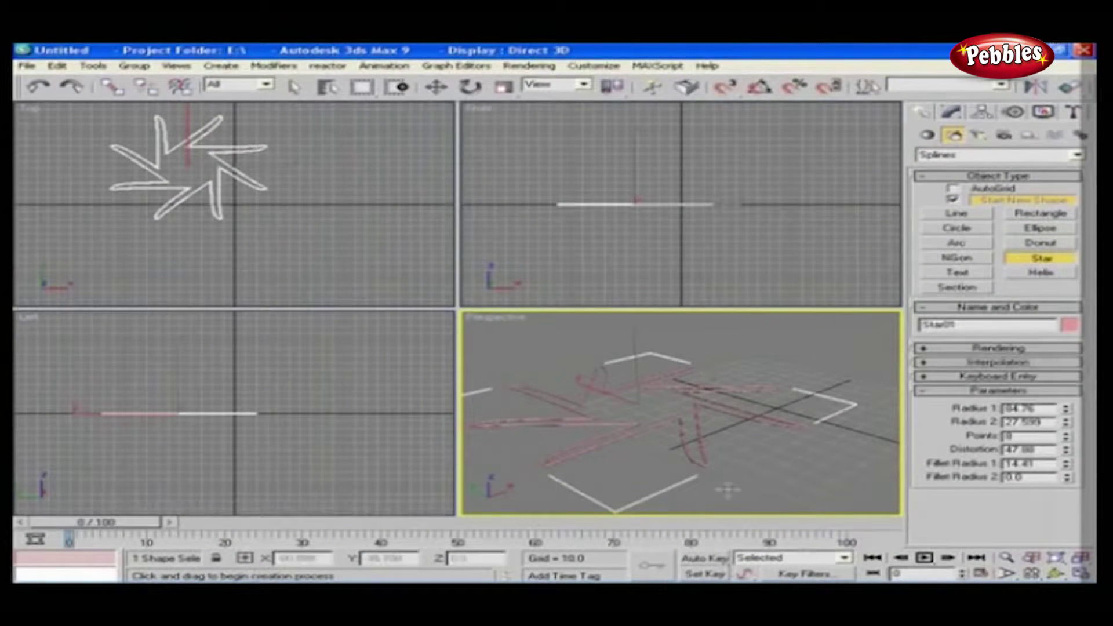
left_click(983, 276)
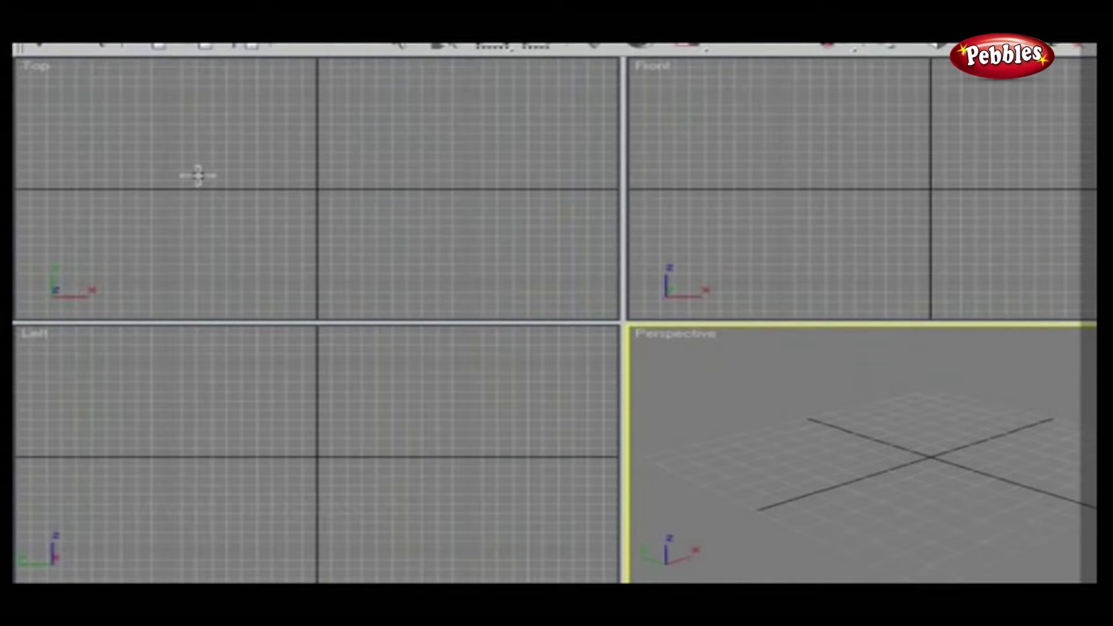
Step: Place the 'MAX Text' shape at size 100 and orbit the Perspective view around it
left_click(198, 175)
middle_click_drag(1018, 472, 1048, 457, "alt")
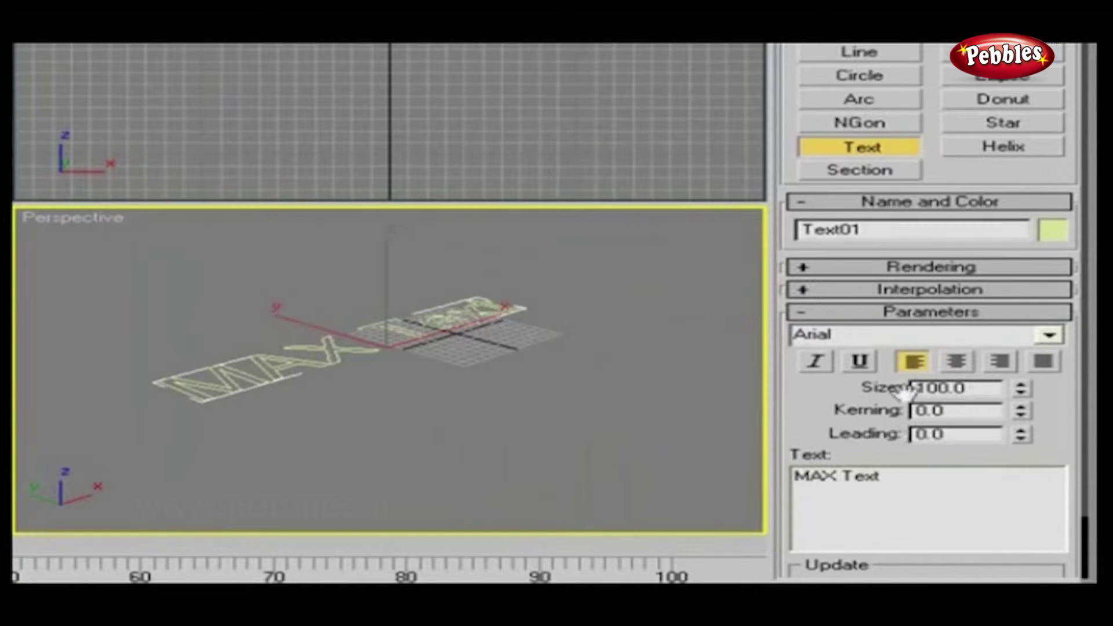
Step: Replace 'MAX Text' with 'Text' in the Text box and exit text creation
left_click_drag(887, 478, 793, 476)
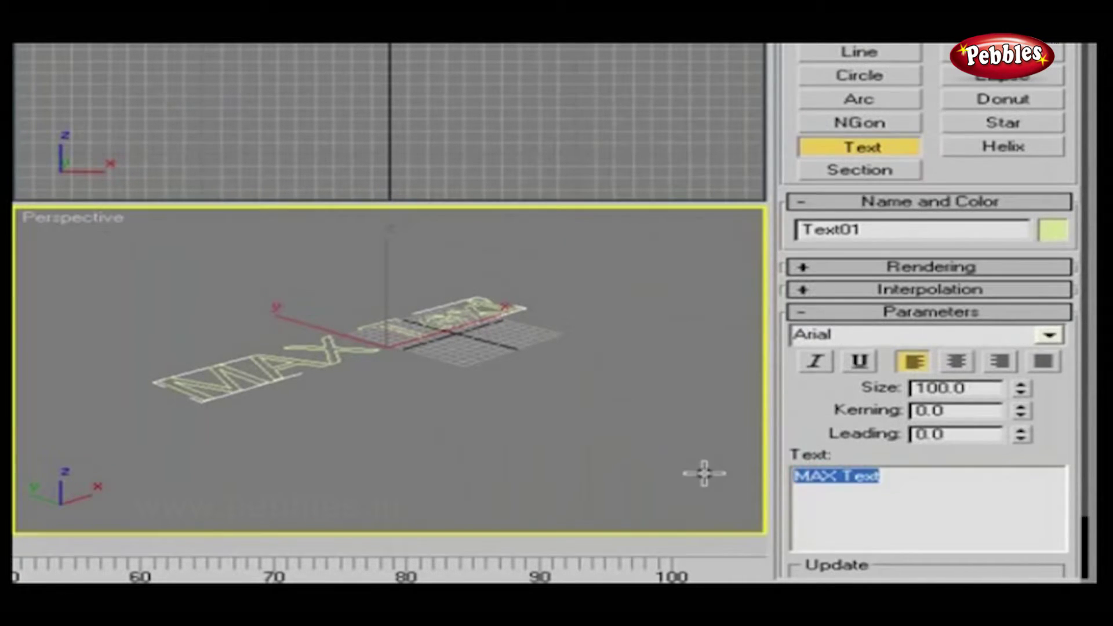
type("Text")
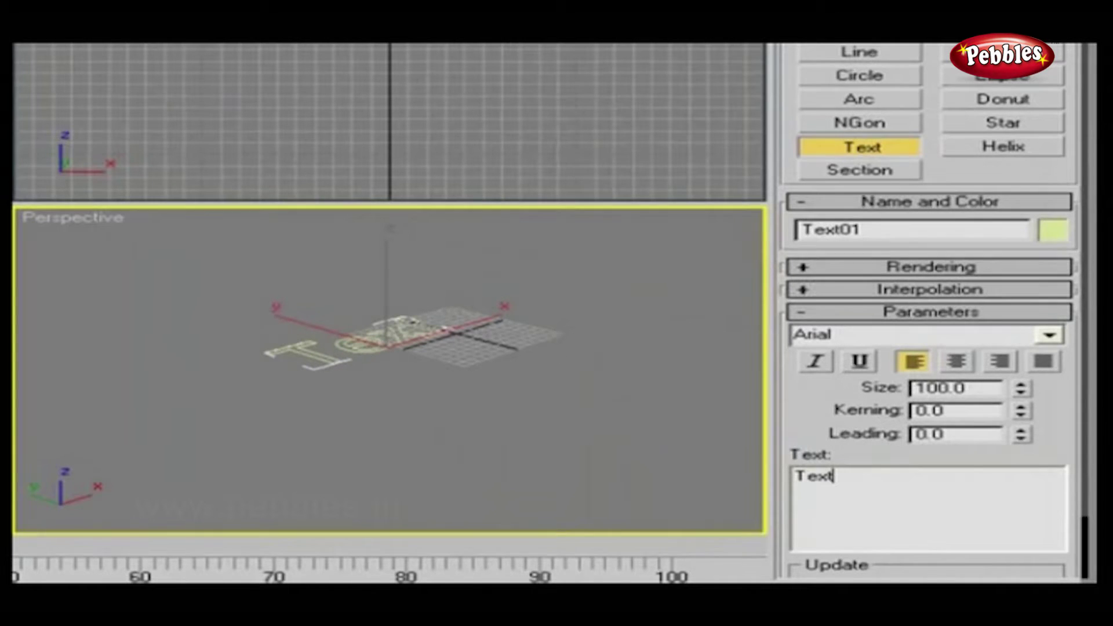
right_click(887, 494)
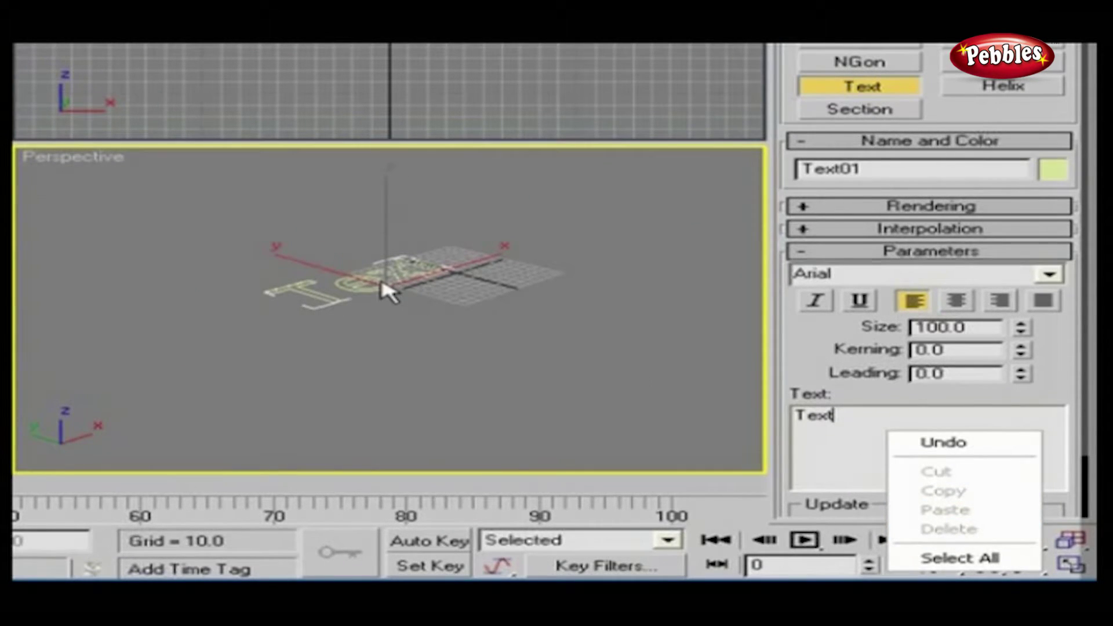
right_click(436, 314)
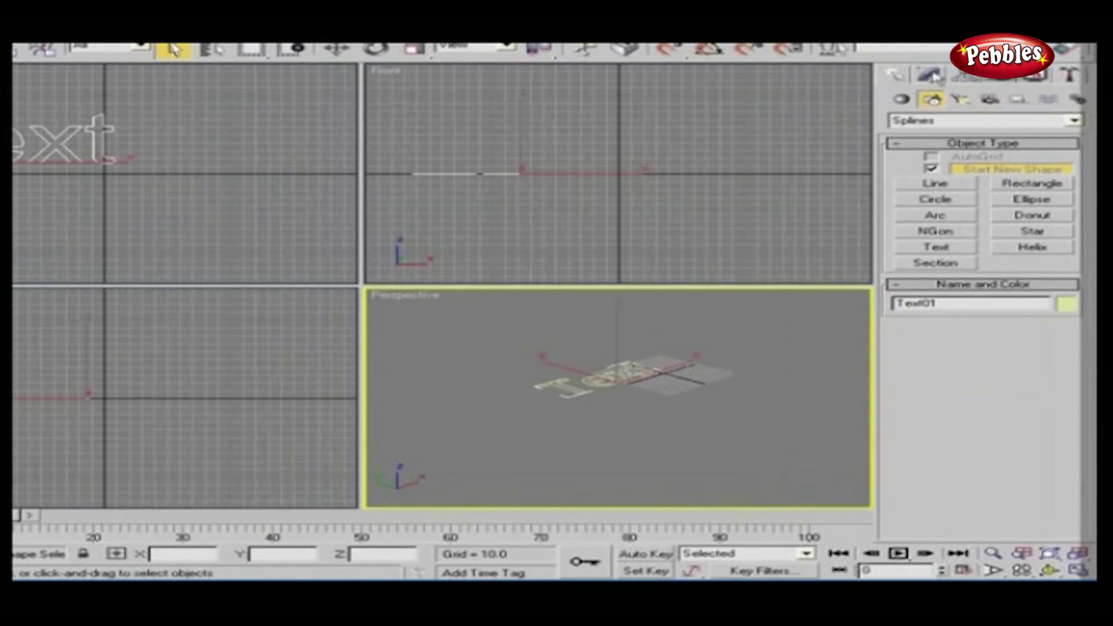
Step: Keep Arial regular after trying italic and underline, and enlarge the text size to about 206
left_click(935, 76)
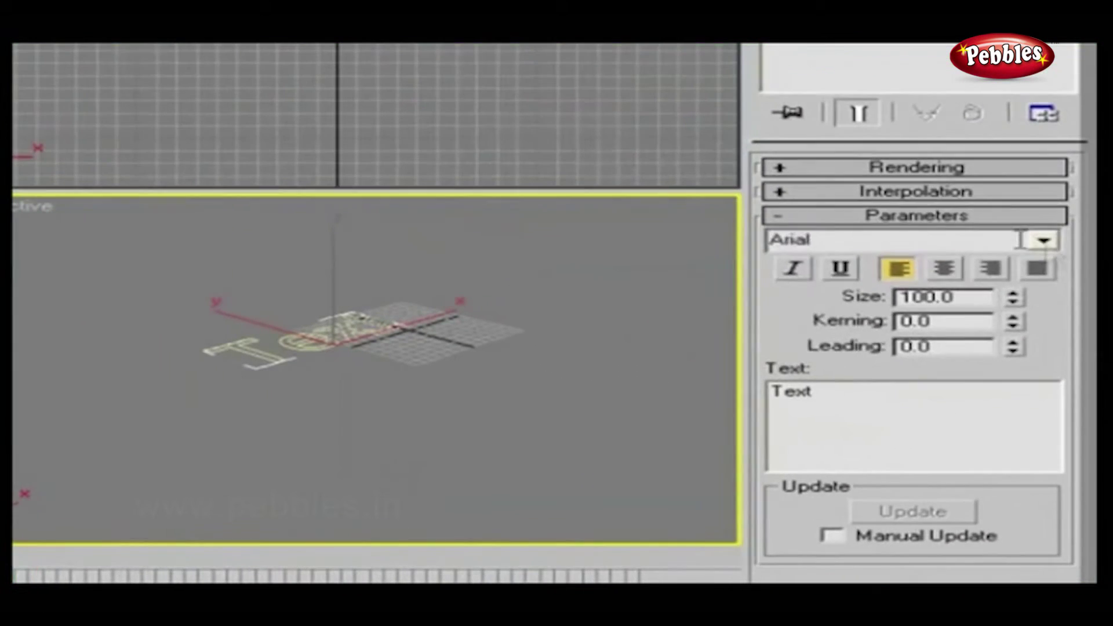
left_click(1020, 240)
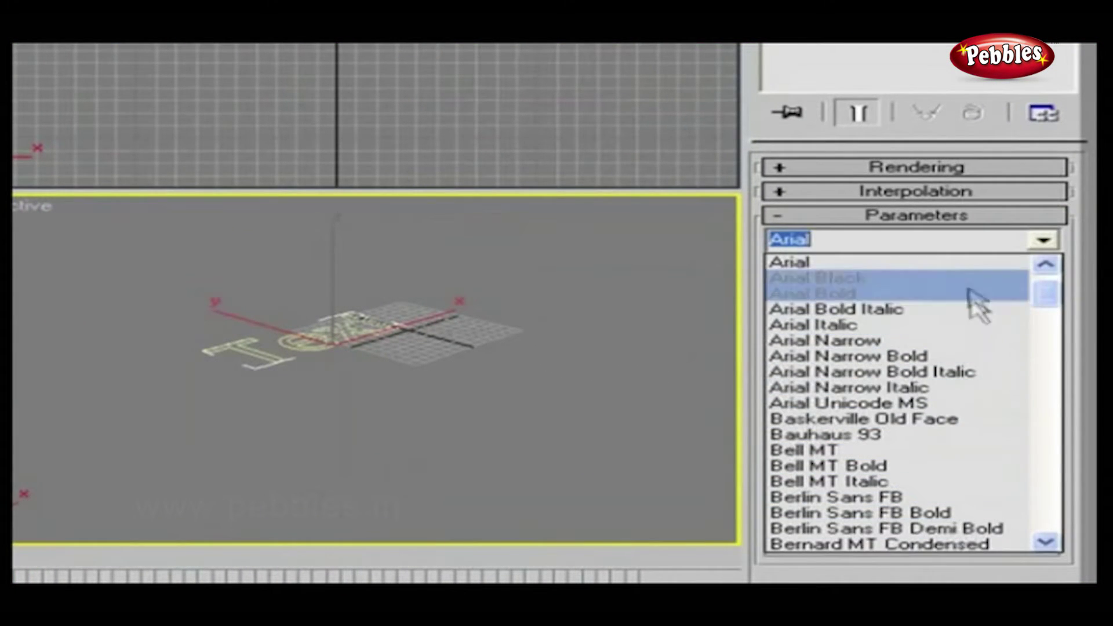
left_click(969, 264)
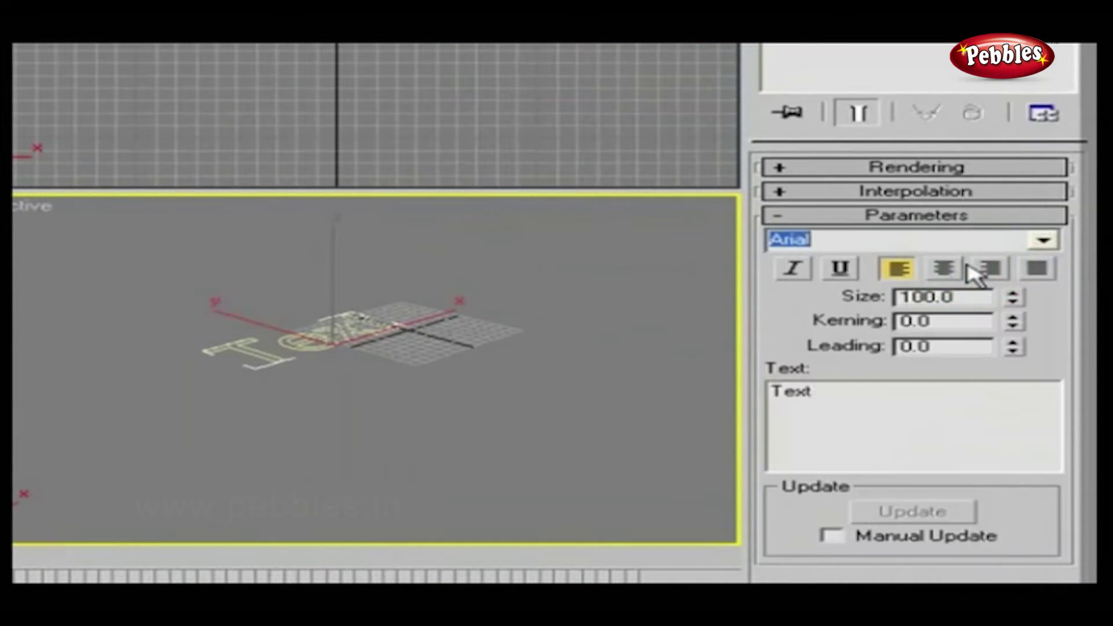
left_click(803, 270)
left_click(839, 269)
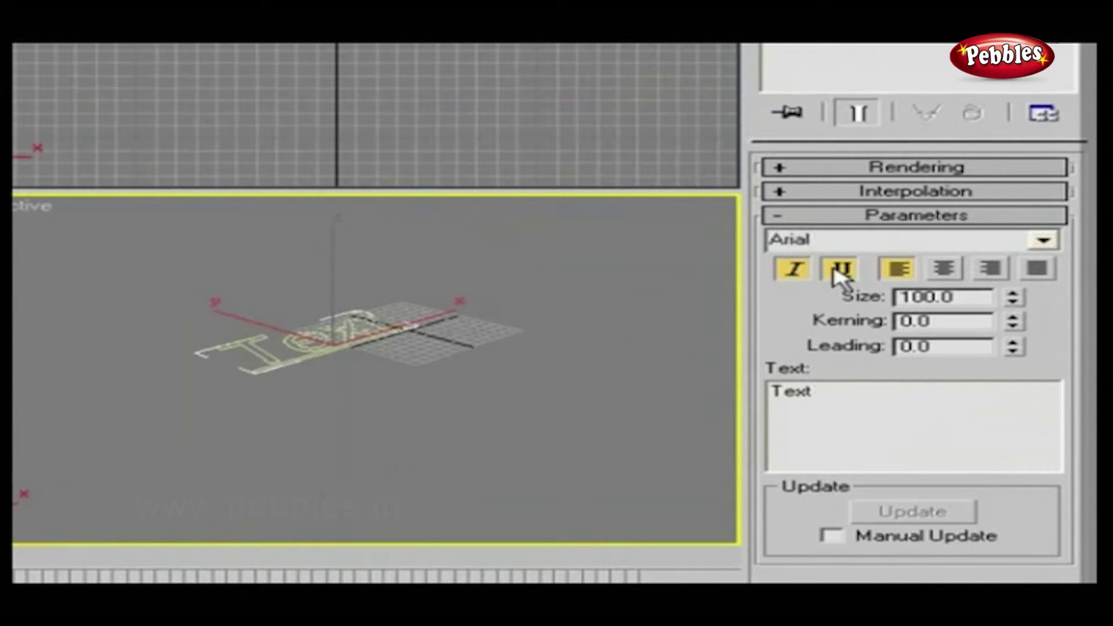
left_click(838, 270)
left_click(793, 269)
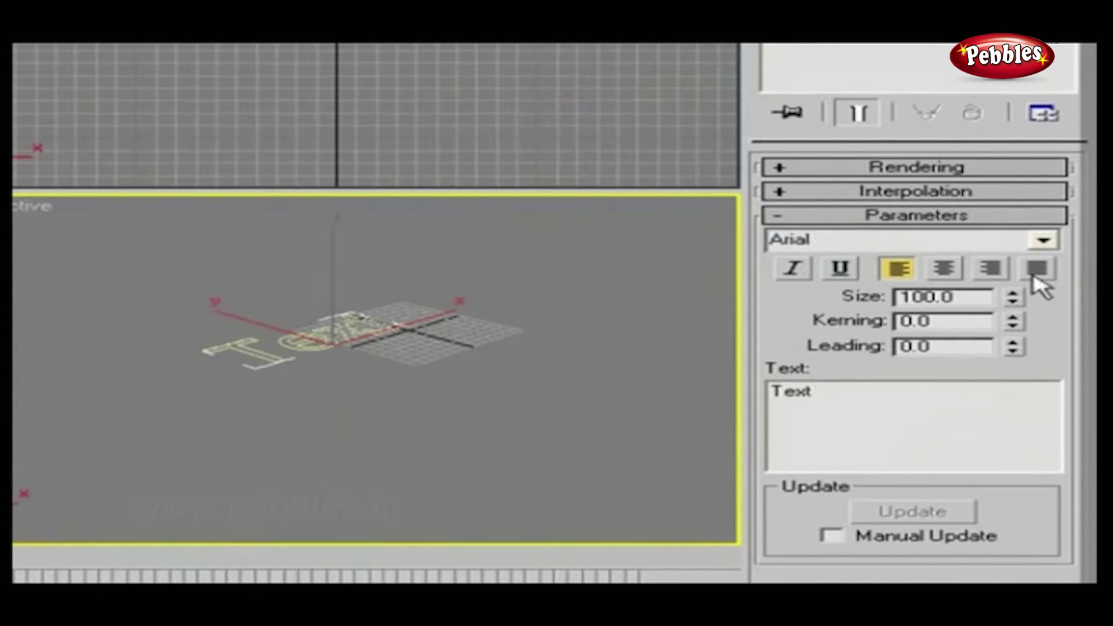
left_click_drag(1011, 296, 982, 165)
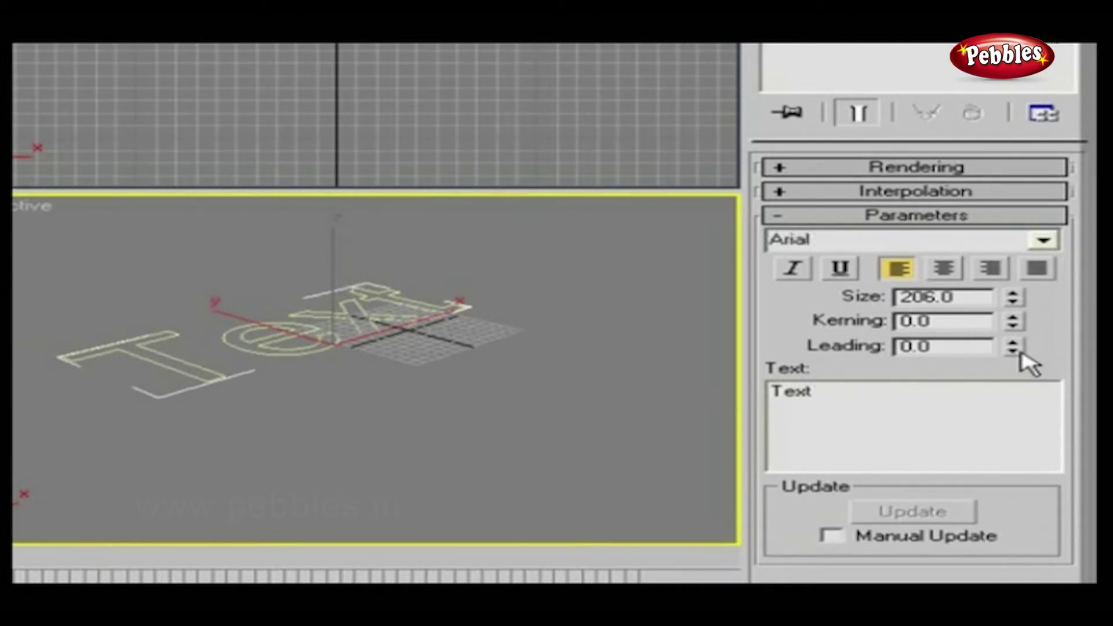
Step: Draw Helix01 with radius 1 of 44.539, height 69.565 and top radius 0
left_click(860, 67)
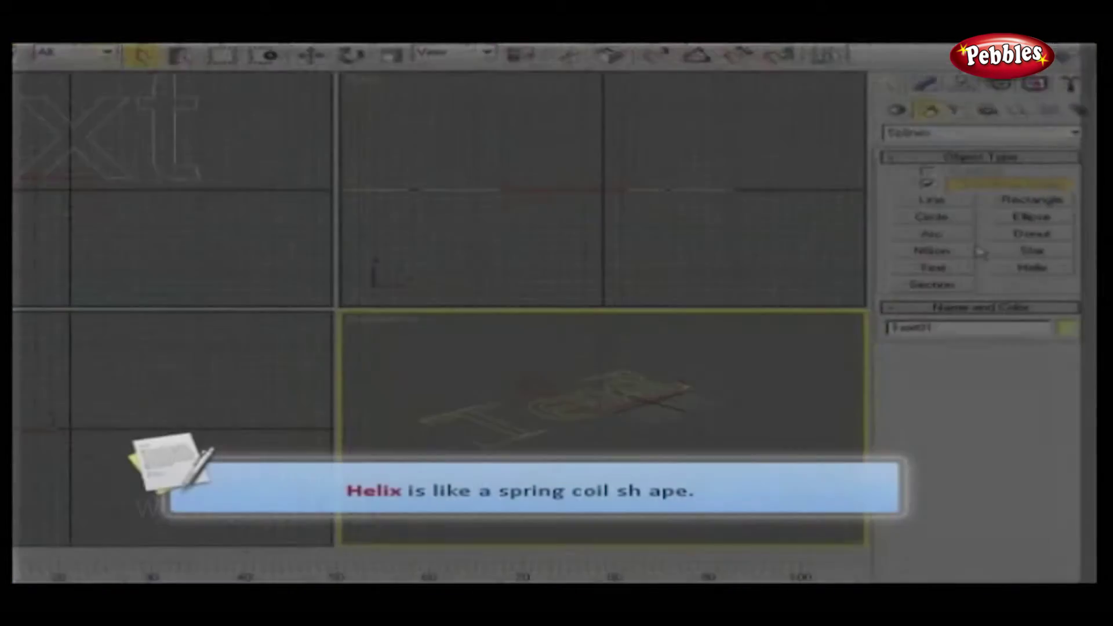
left_click(1044, 273)
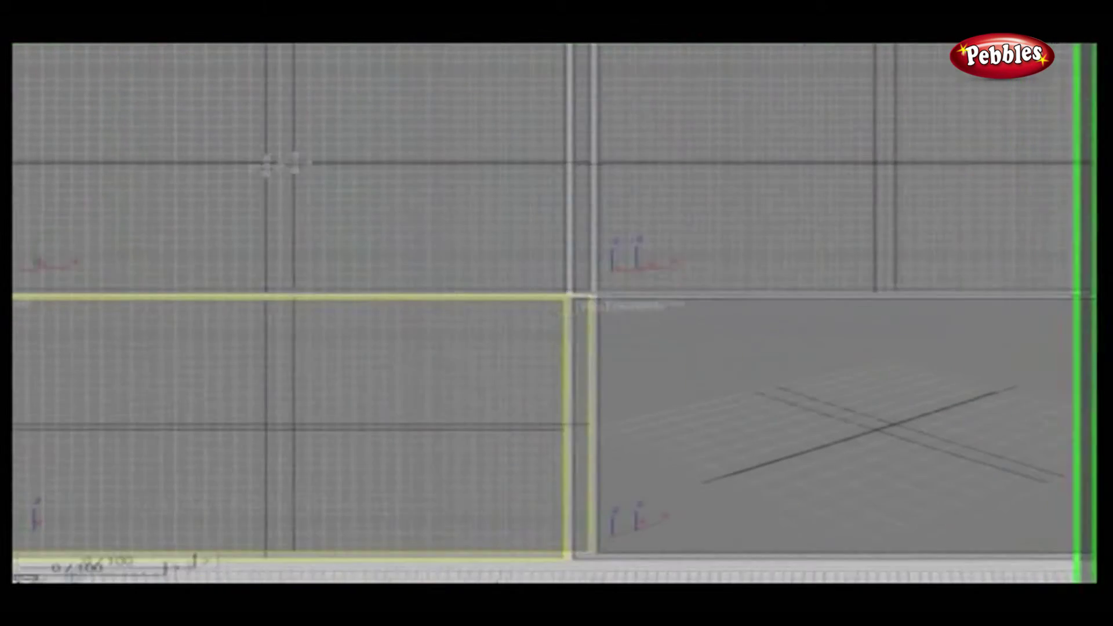
left_click_drag(307, 160, 258, 67)
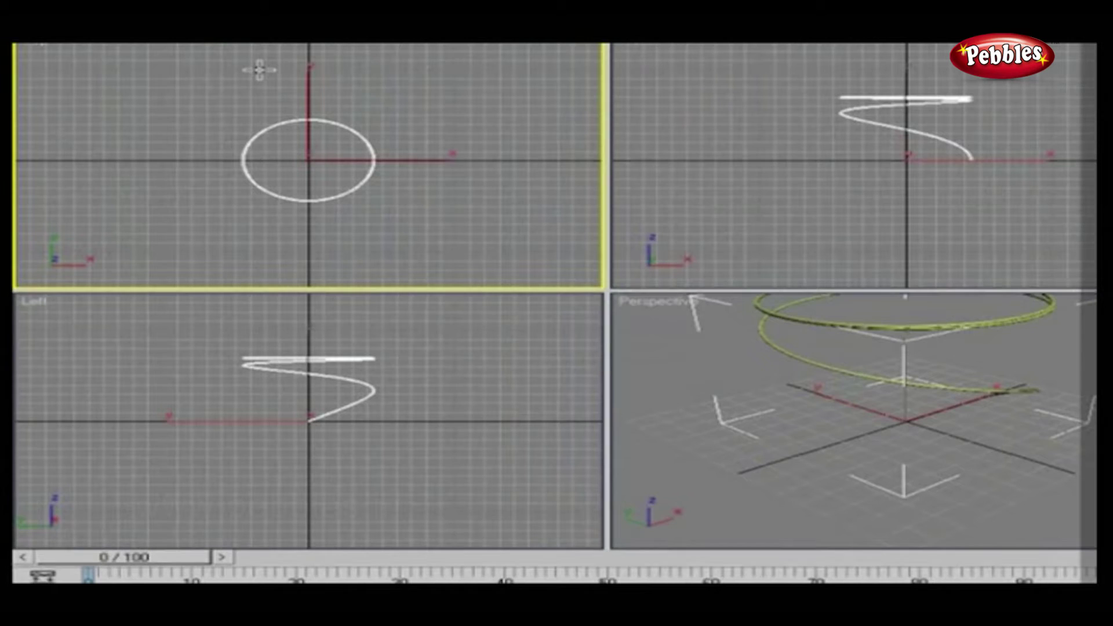
left_click(259, 70)
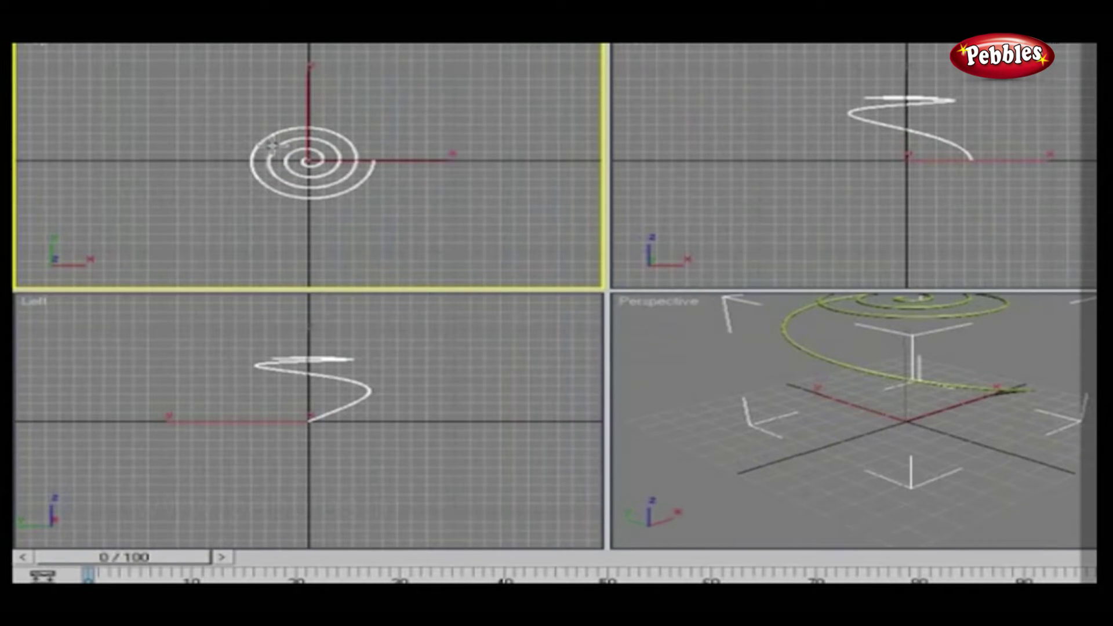
left_click(961, 361)
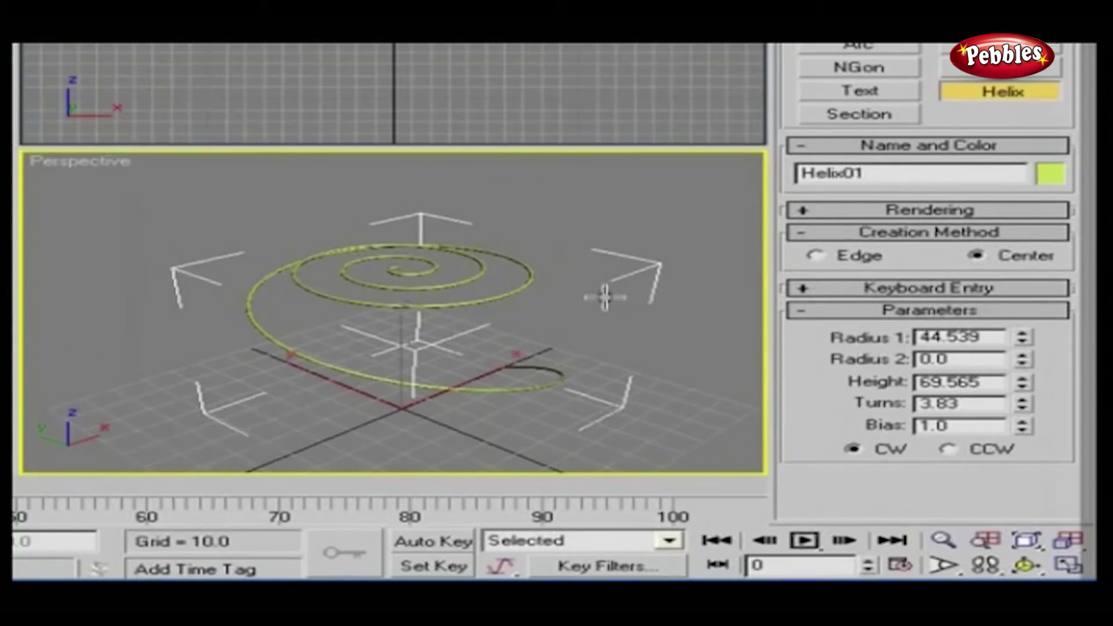
Step: Widen the helix to radius 36.076 with height 71.652 and 8.962 turns
left_click_drag(1022, 337, 976, 251)
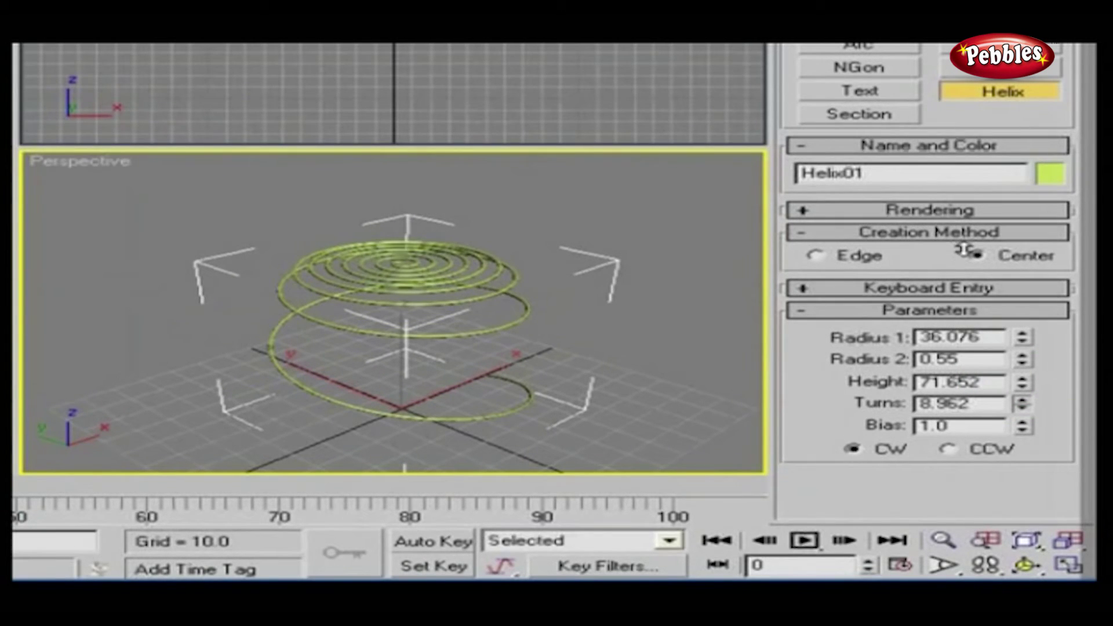
left_click(1020, 417)
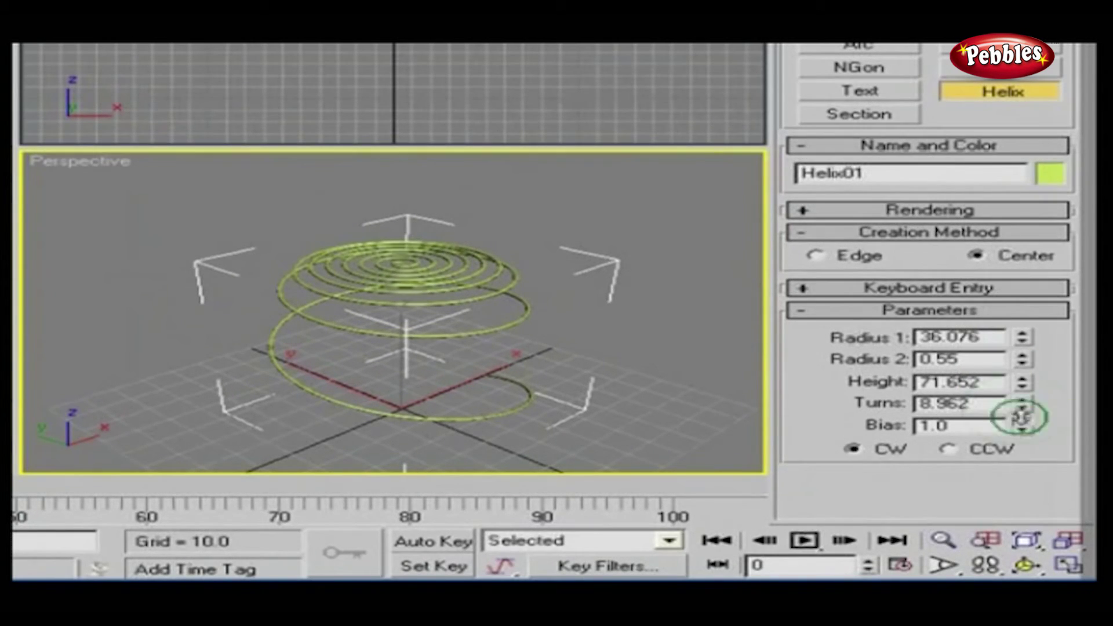
left_click_drag(994, 328, 1005, 446)
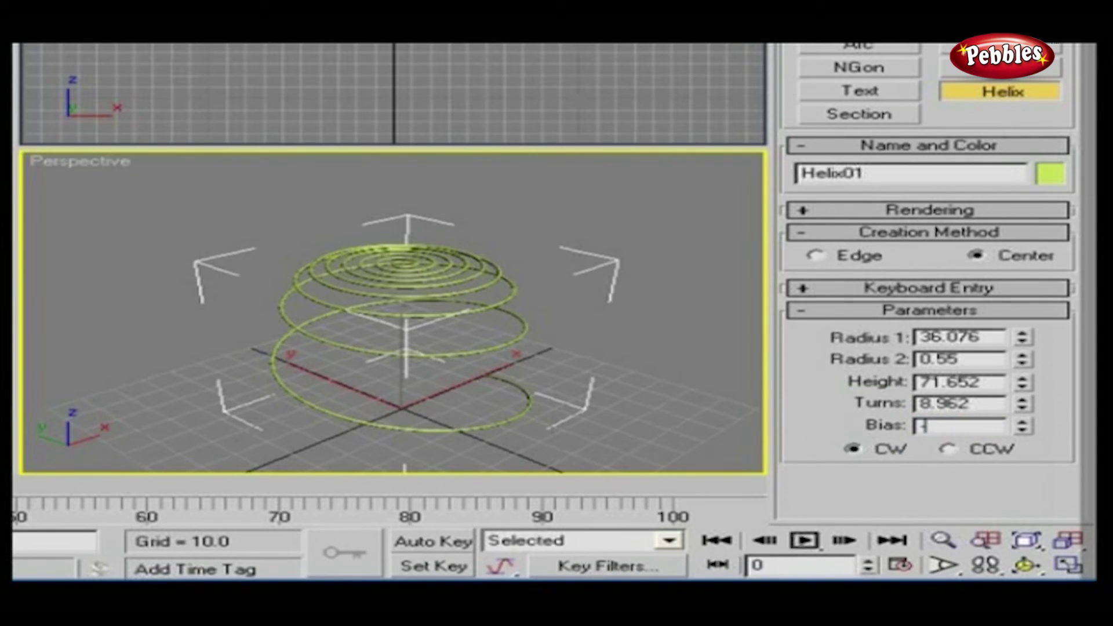
Step: Try Bias values -1.0, 0.0 and 1.0, leaving it at 1.0
key("Return")
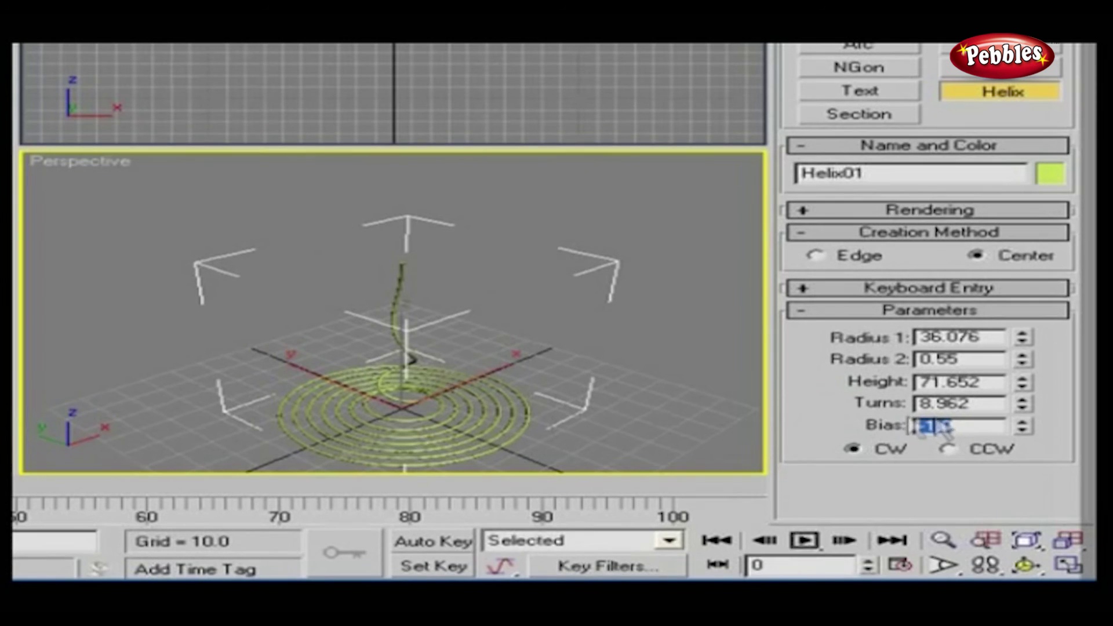
type("0.0")
key("Return")
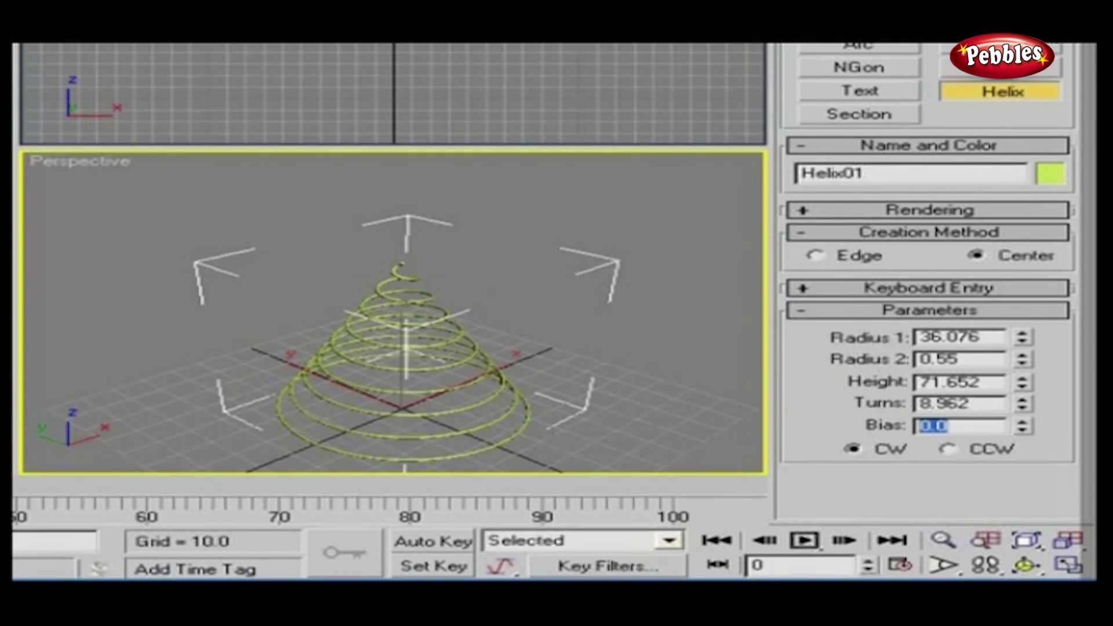
type("1.0")
key("Return")
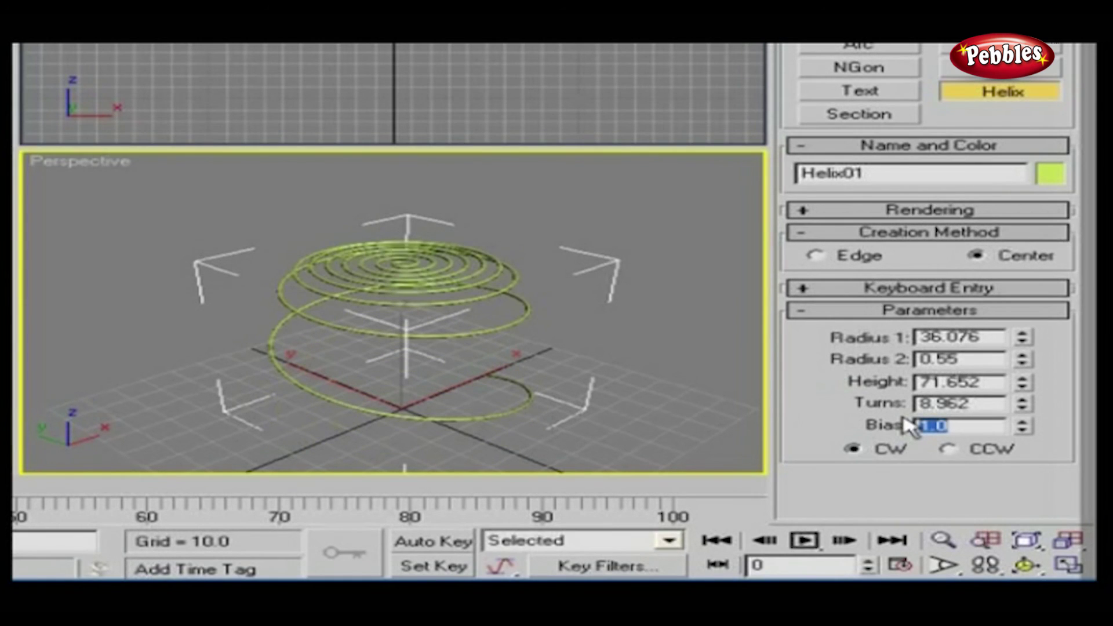